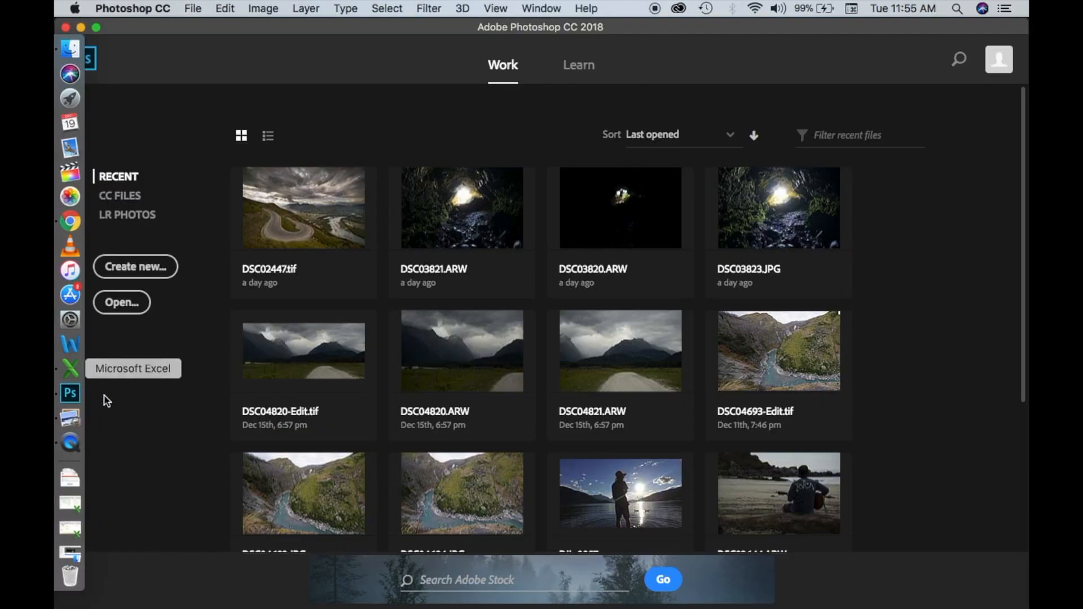
Start Merge to HDR Pro with 1.ARW and 2.ARW from the Cave folder as the source files.
{"action": "left_click", "coordinate": [198, 9]}
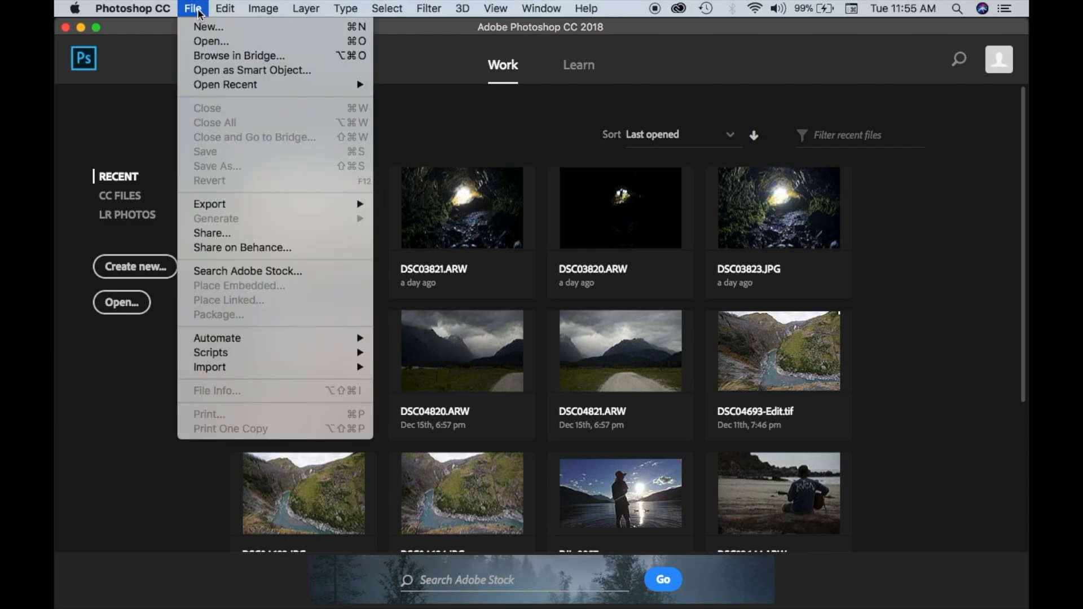
{"action": "mouse_move", "coordinate": [272, 340]}
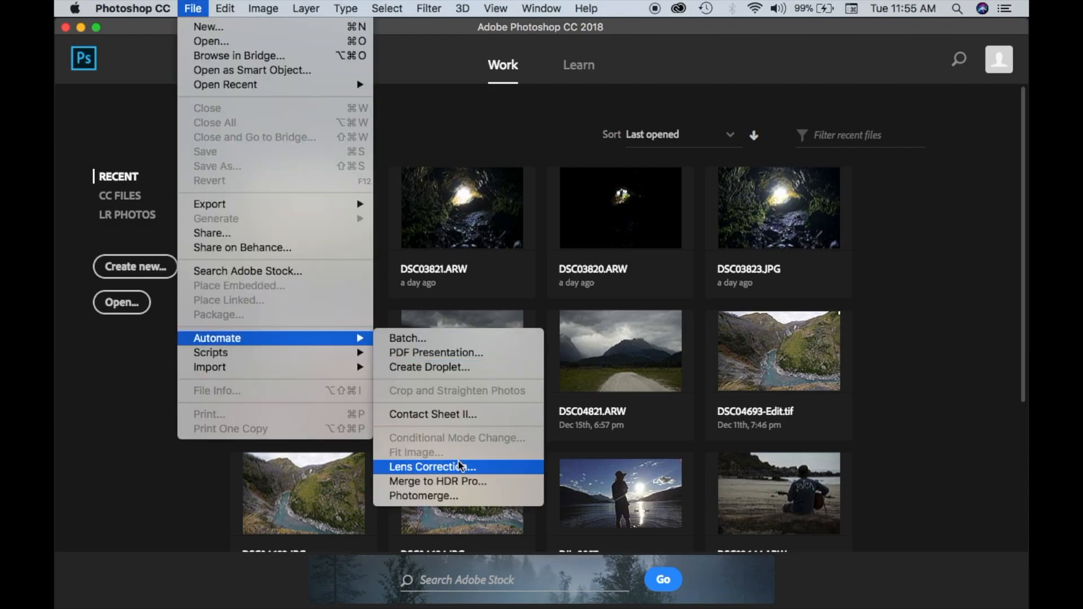
{"action": "left_click", "coordinate": [460, 482]}
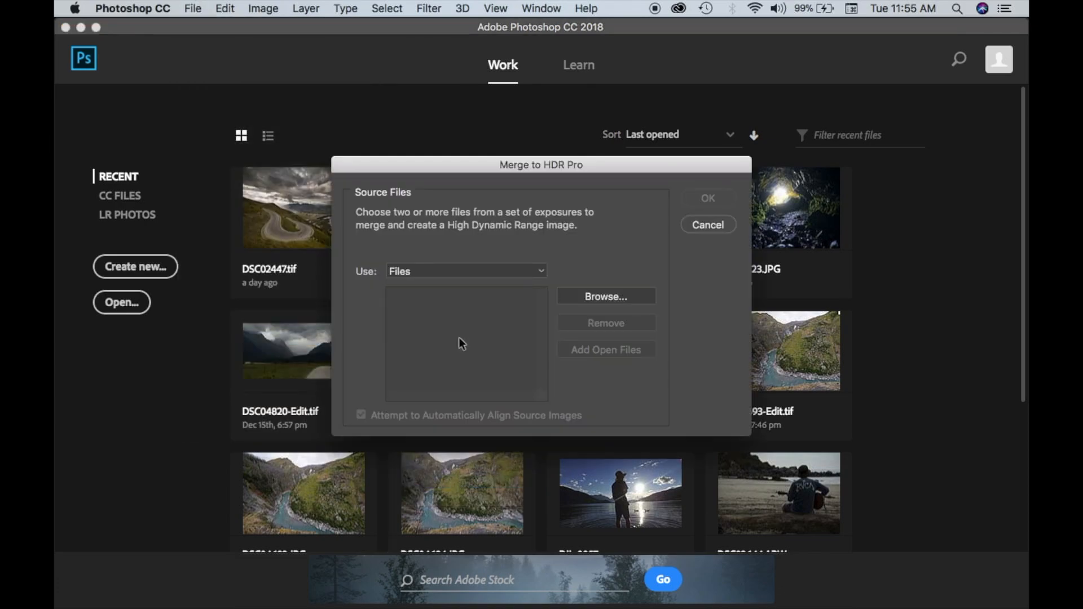
{"action": "left_click", "coordinate": [607, 298]}
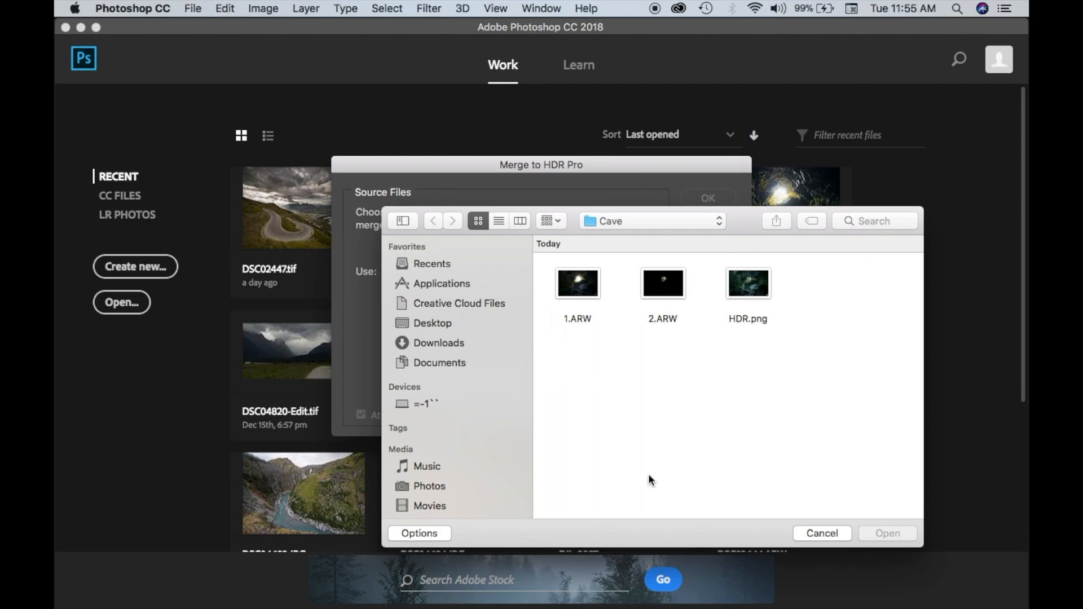
{"action": "left_click", "coordinate": [610, 223]}
{"action": "left_click", "coordinate": [608, 235]}
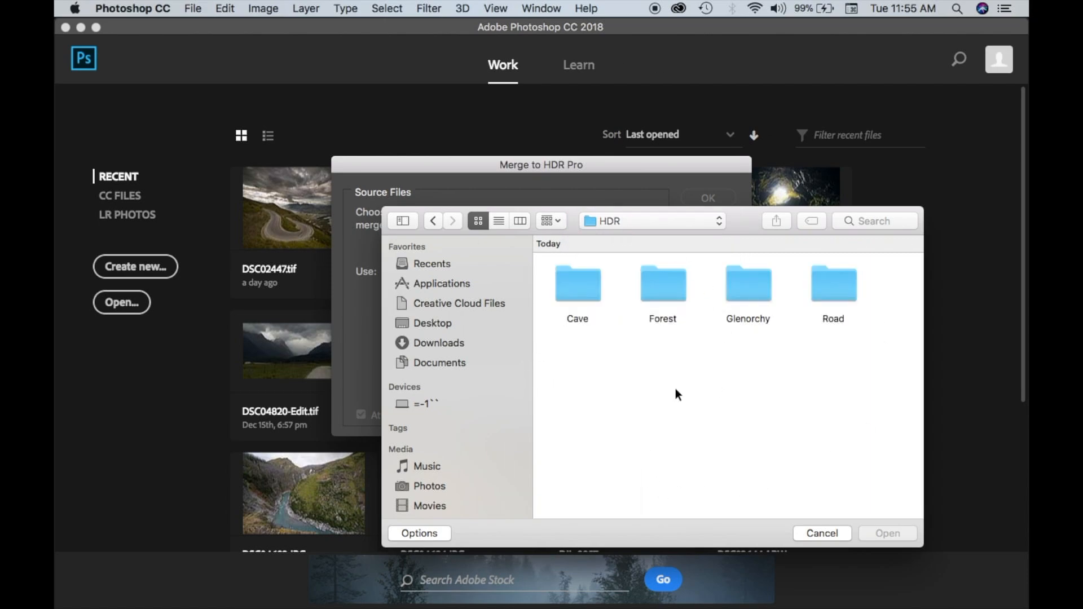
{"action": "double_click", "coordinate": [570, 281]}
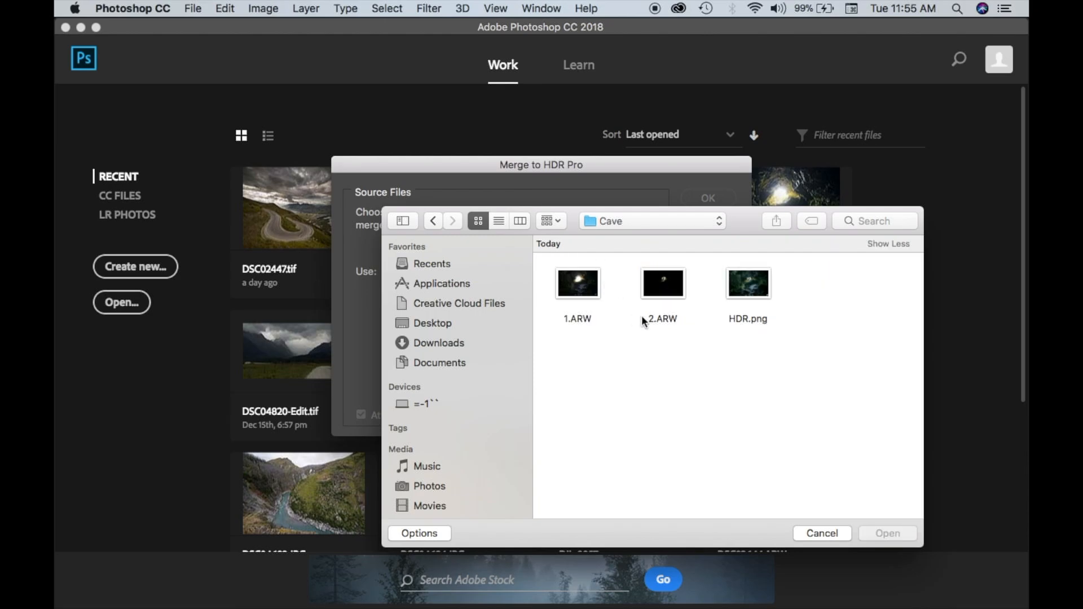
{"action": "left_click_drag", "start_coordinate": [687, 341], "coordinate": [562, 274]}
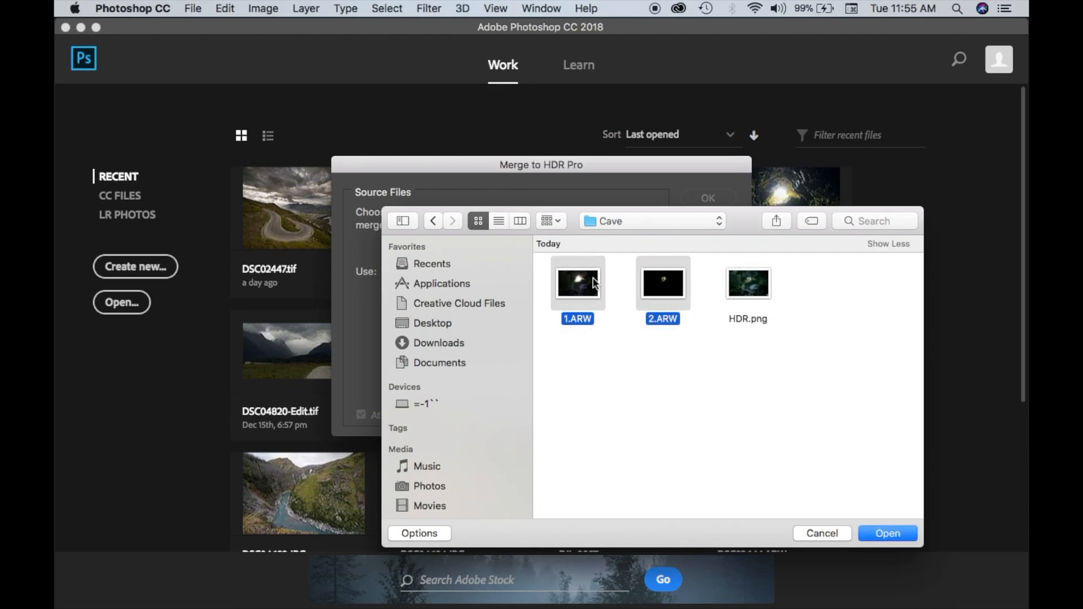
{"action": "left_click", "coordinate": [908, 534]}
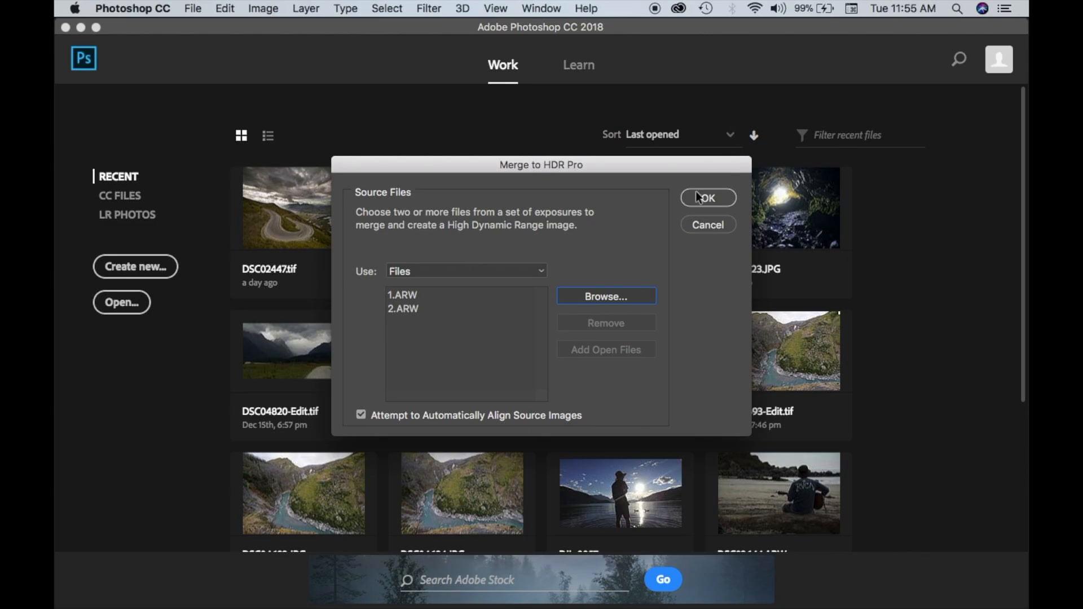
{"action": "left_click", "coordinate": [699, 197]}
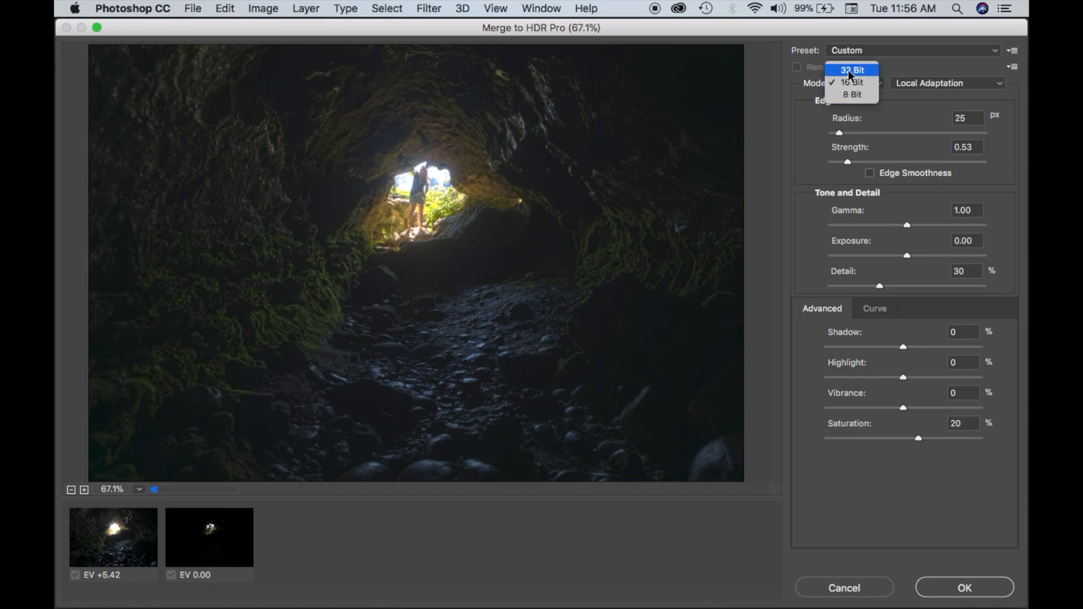
Send the HDR merge to Camera Raw in 32 Bit mode and apply the automatic tone settings to it.
{"action": "left_click", "coordinate": [847, 70]}
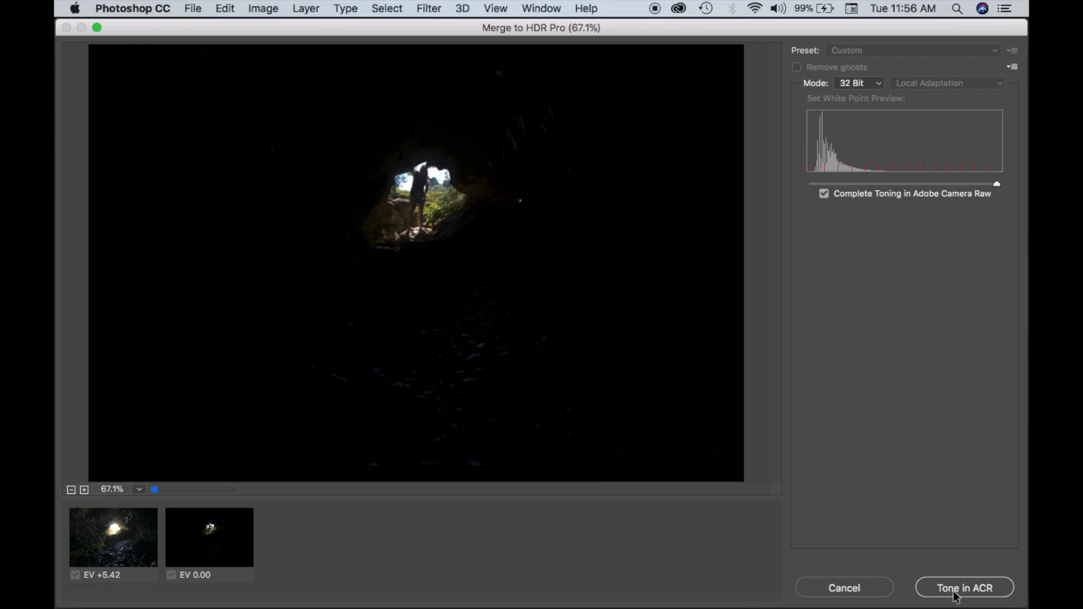
{"action": "left_click", "coordinate": [970, 588]}
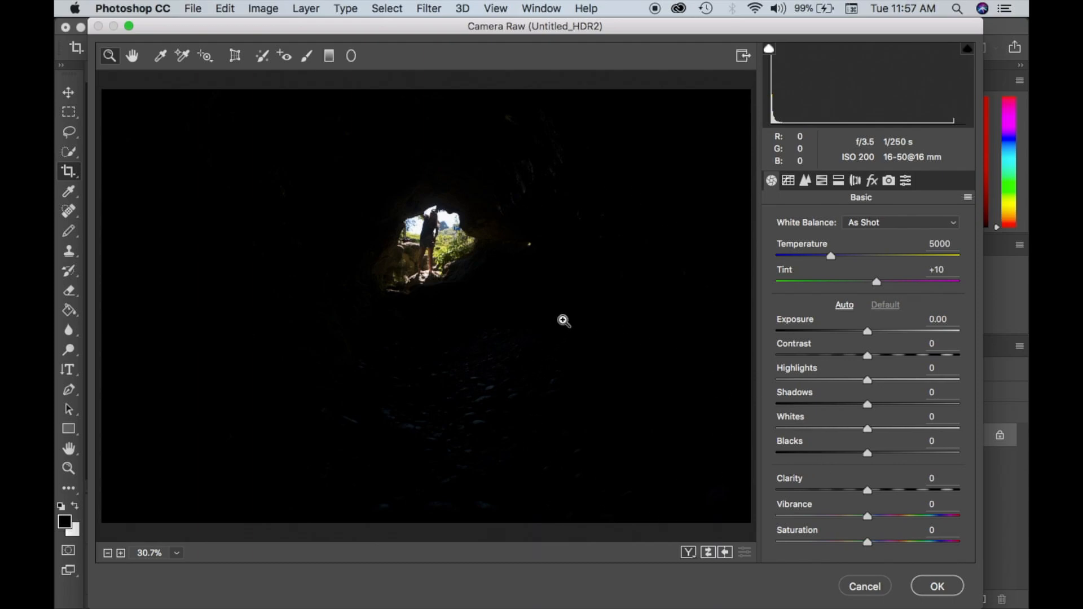
{"action": "key", "text": "f"}
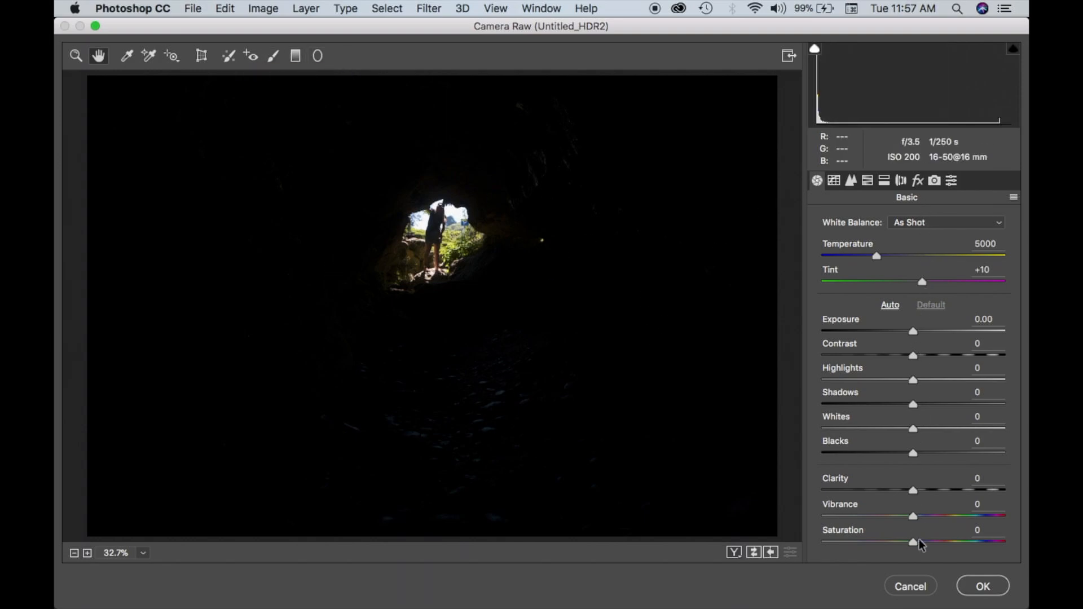
{"action": "left_click", "coordinate": [889, 305]}
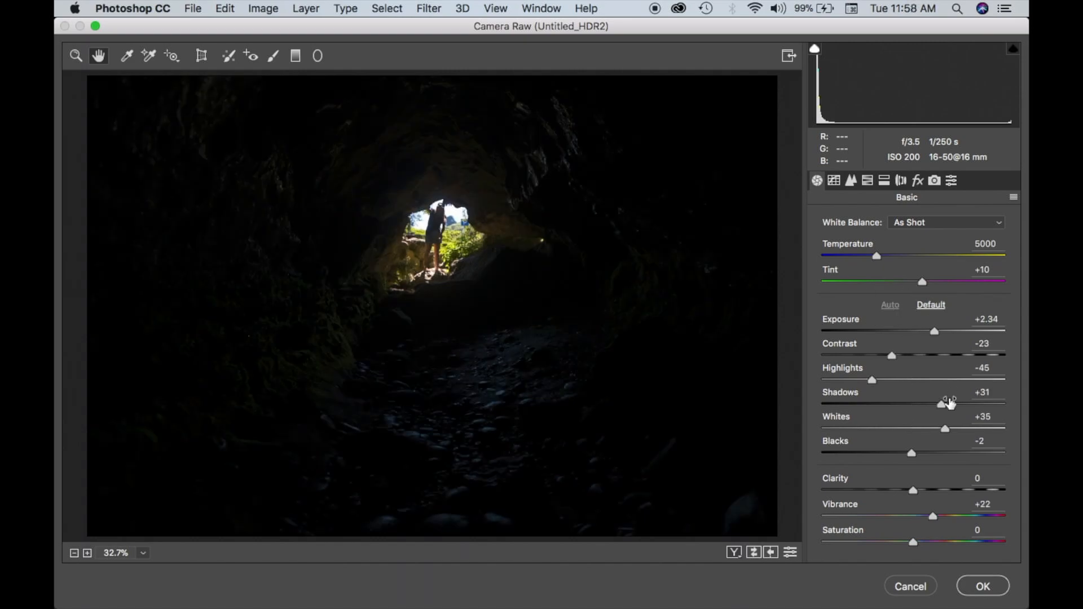
Draw a Radial Filter around the bright cave opening and set its Exposure to +3.35.
{"action": "left_click", "coordinate": [317, 57]}
{"action": "left_click_drag", "start_coordinate": [413, 215], "coordinate": [478, 281]}
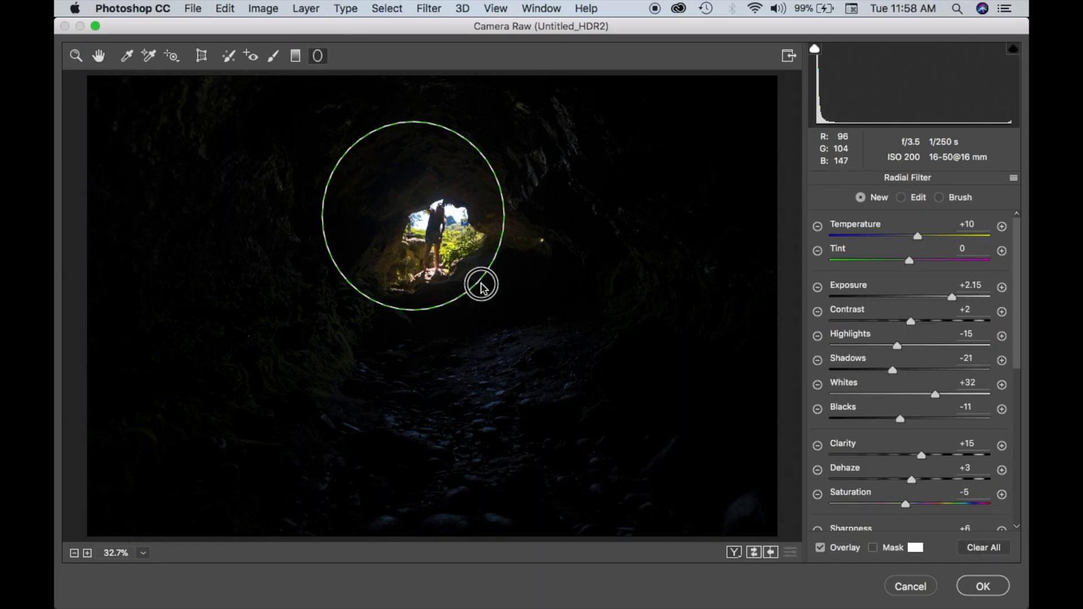
{"action": "left_click_drag", "start_coordinate": [413, 216], "coordinate": [458, 250]}
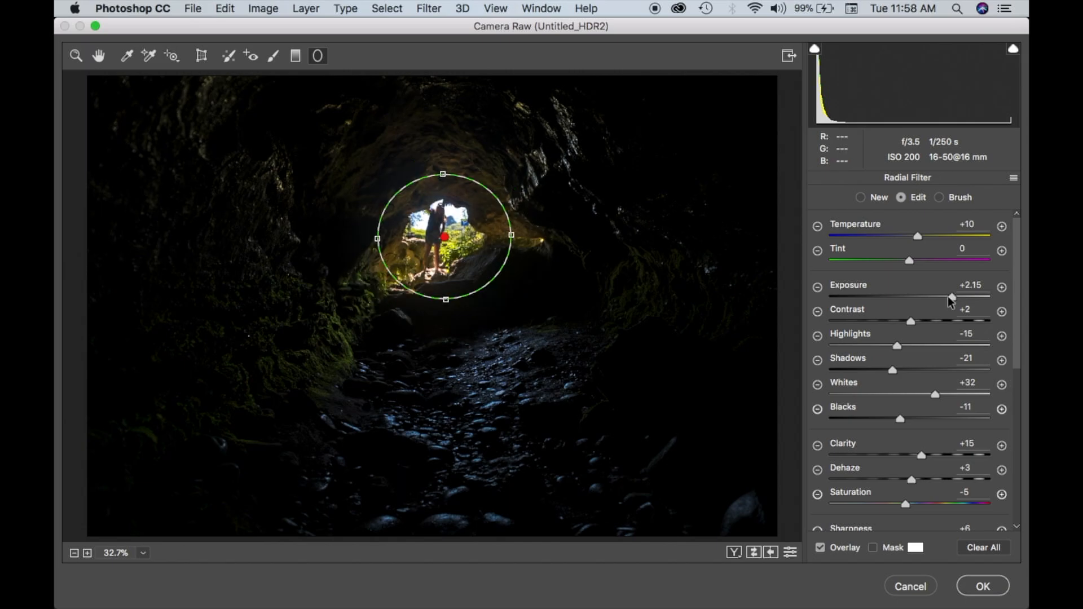
{"action": "left_click_drag", "start_coordinate": [966, 298], "coordinate": [975, 295]}
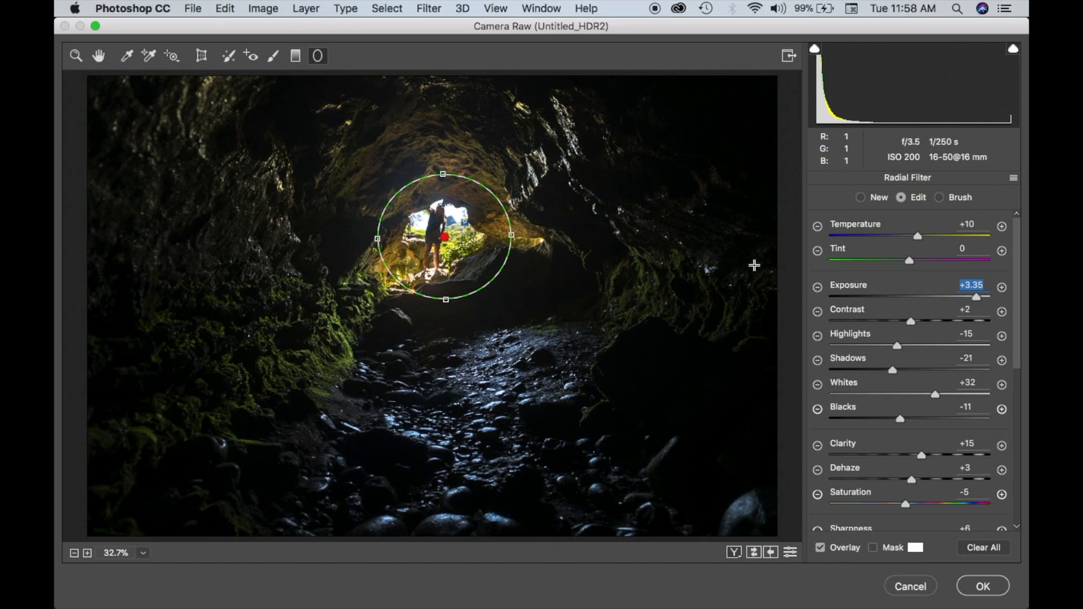
Try the radial filter's effect on the Inside of the ellipse and return it to Outside.
{"action": "scroll", "coordinate": [907, 441], "scroll_direction": "down", "scroll_amount": 8}
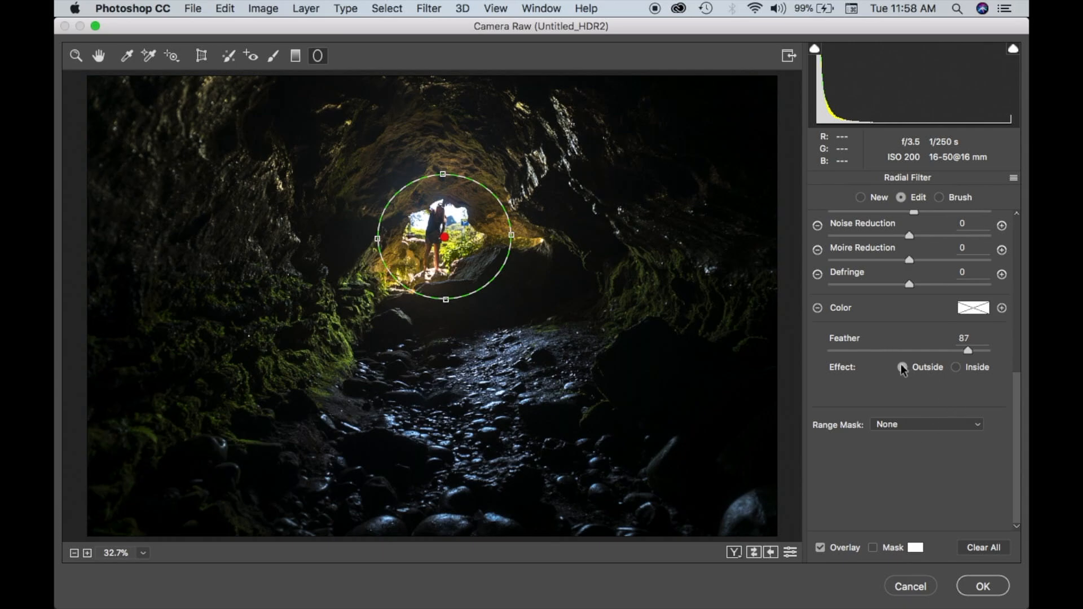
{"action": "left_click", "coordinate": [956, 368]}
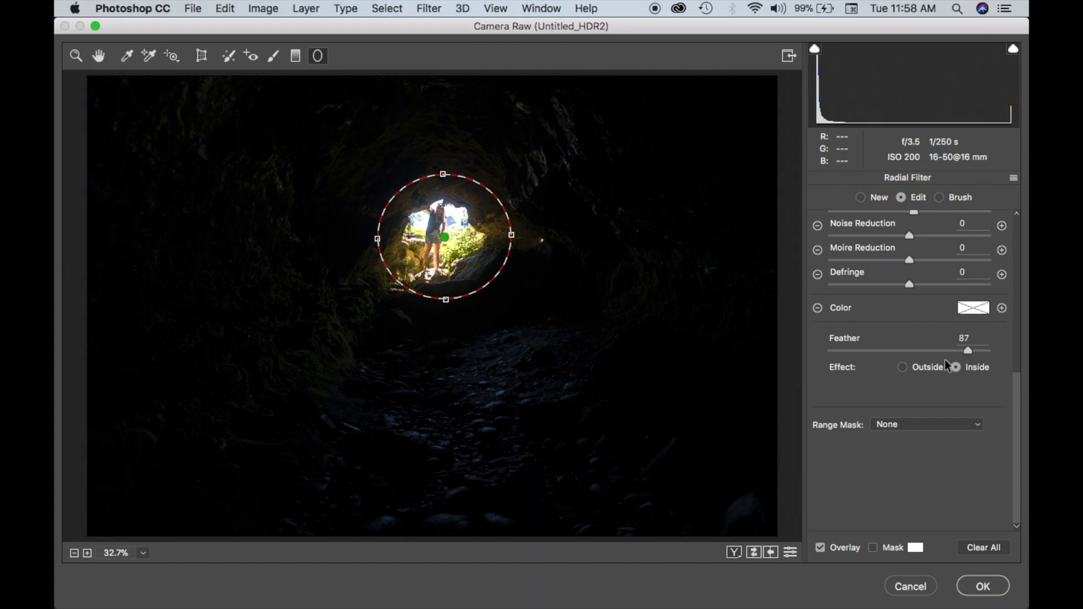
{"action": "left_click", "coordinate": [902, 367]}
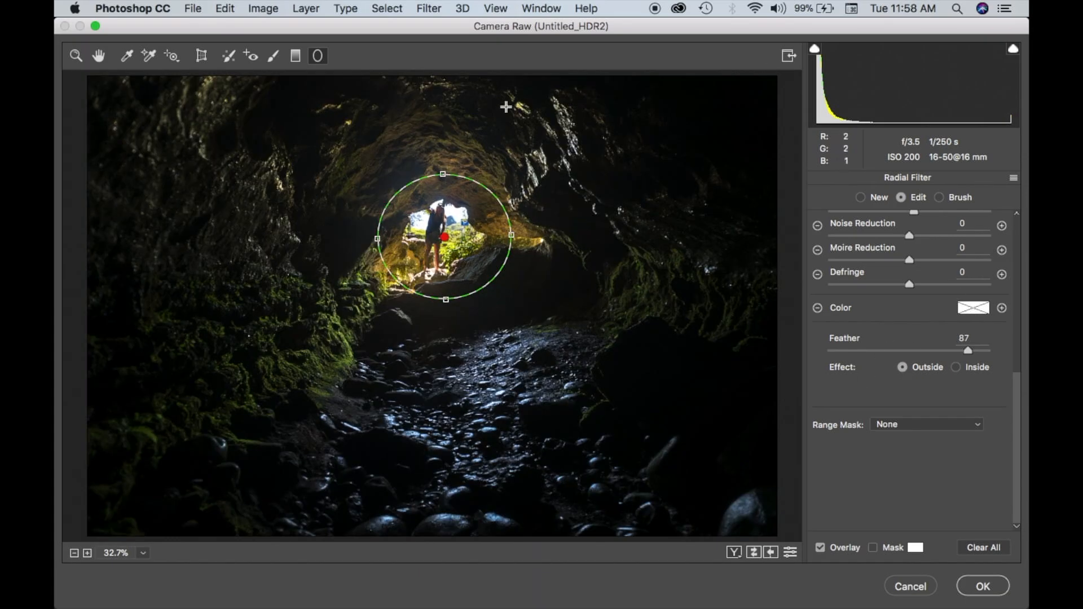
Reshape the radial filter's ellipse to be slightly wider and less tall around the cave opening.
{"action": "left_click_drag", "start_coordinate": [442, 303], "coordinate": [443, 290]}
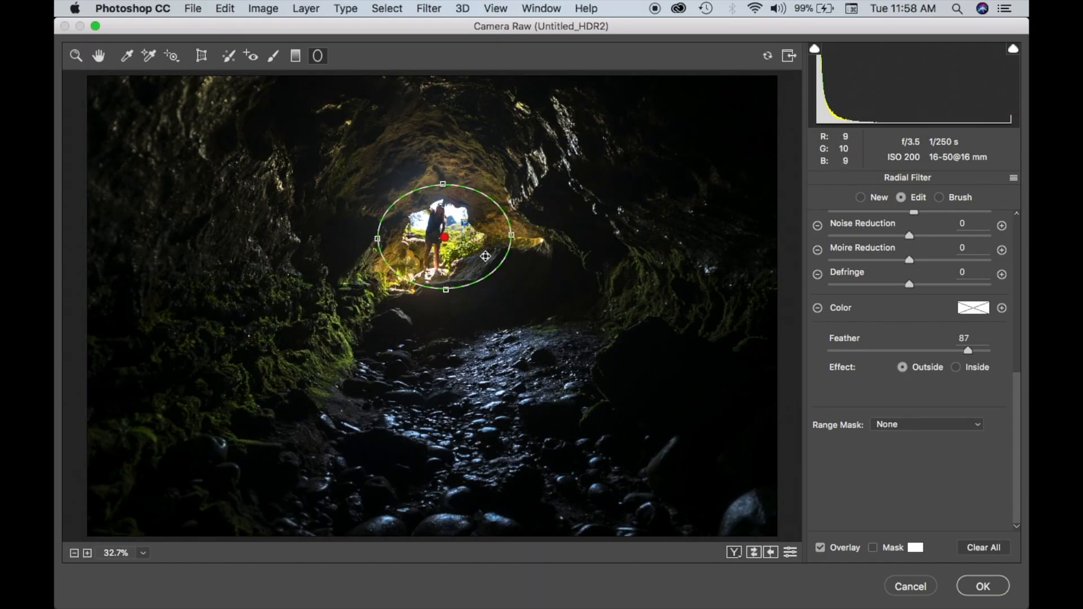
{"action": "mouse_move", "coordinate": [511, 235]}
{"action": "left_mouse_down"}
{"action": "mouse_move", "coordinate": [486, 235]}
{"action": "mouse_move", "coordinate": [514, 235]}
{"action": "left_mouse_up"}
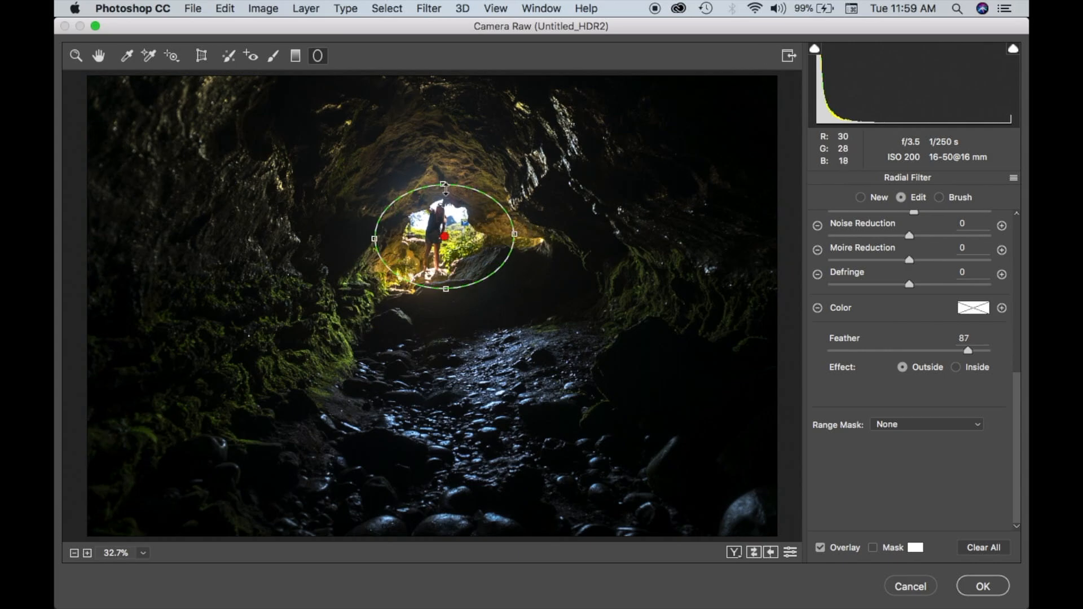
{"action": "left_click_drag", "start_coordinate": [443, 185], "coordinate": [442, 178]}
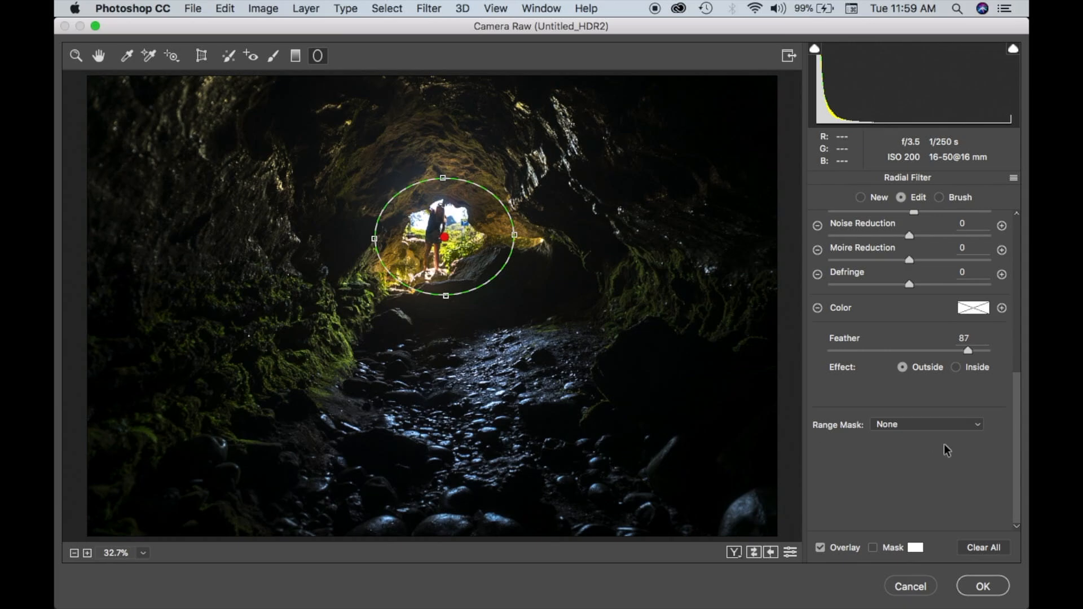
Brighten the mossy side walls and the cave ceiling with an Adjustment Brush at Exposure +1.65.
{"action": "left_click", "coordinate": [274, 55]}
{"action": "left_click_drag", "start_coordinate": [281, 326], "coordinate": [308, 328]}
{"action": "left_click_drag", "start_coordinate": [962, 300], "coordinate": [942, 296]}
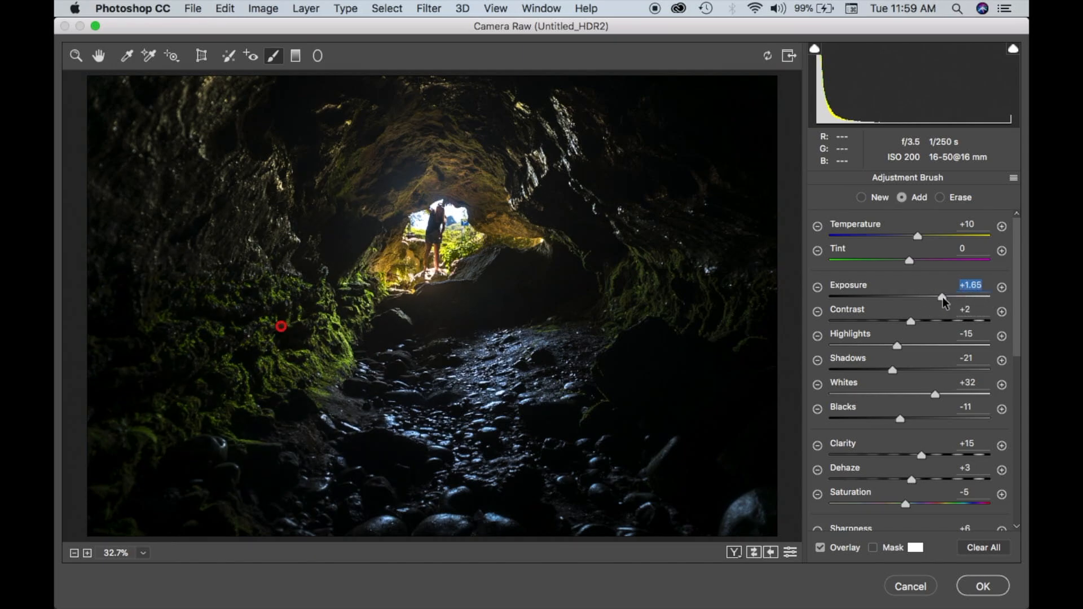
{"action": "mouse_move", "coordinate": [168, 441]}
{"action": "left_mouse_down"}
{"action": "mouse_move", "coordinate": [172, 409]}
{"action": "mouse_move", "coordinate": [137, 432]}
{"action": "mouse_move", "coordinate": [312, 360]}
{"action": "mouse_move", "coordinate": [318, 340]}
{"action": "mouse_move", "coordinate": [235, 356]}
{"action": "left_mouse_up"}
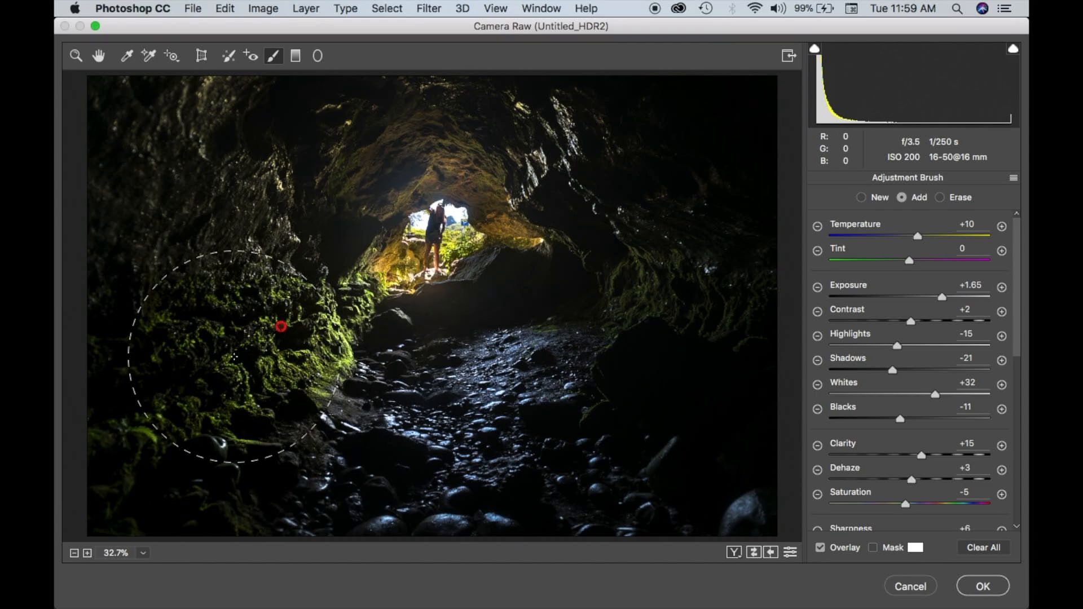
{"action": "mouse_move", "coordinate": [669, 309]}
{"action": "left_mouse_down"}
{"action": "mouse_move", "coordinate": [793, 314]}
{"action": "mouse_move", "coordinate": [643, 283]}
{"action": "mouse_move", "coordinate": [793, 290]}
{"action": "left_mouse_up"}
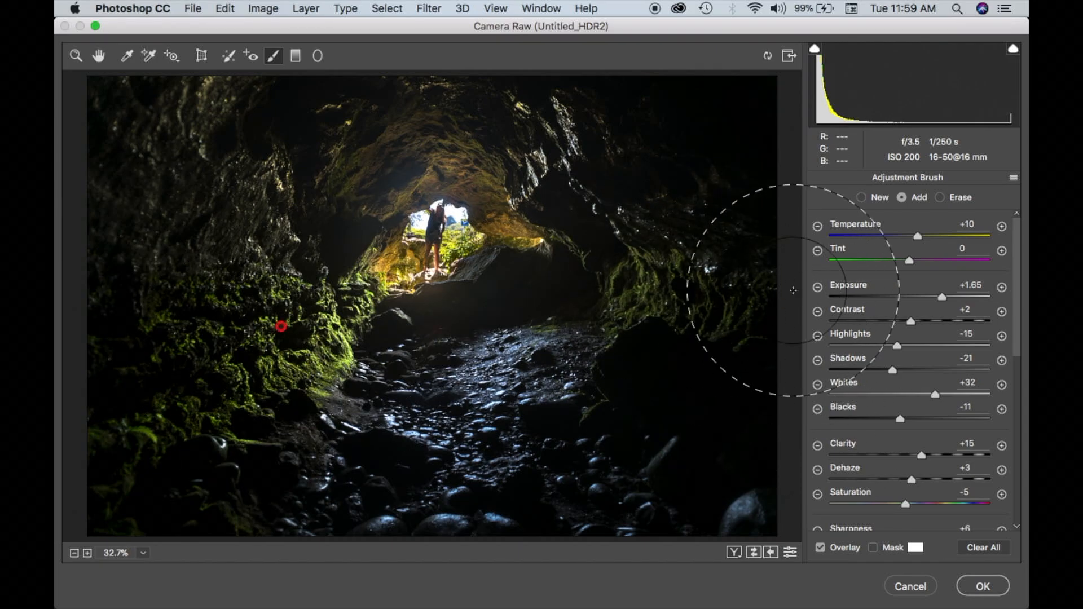
{"action": "mouse_move", "coordinate": [671, 149]}
{"action": "left_mouse_down"}
{"action": "mouse_move", "coordinate": [379, 58]}
{"action": "mouse_move", "coordinate": [395, 119]}
{"action": "mouse_move", "coordinate": [235, 220]}
{"action": "left_mouse_up"}
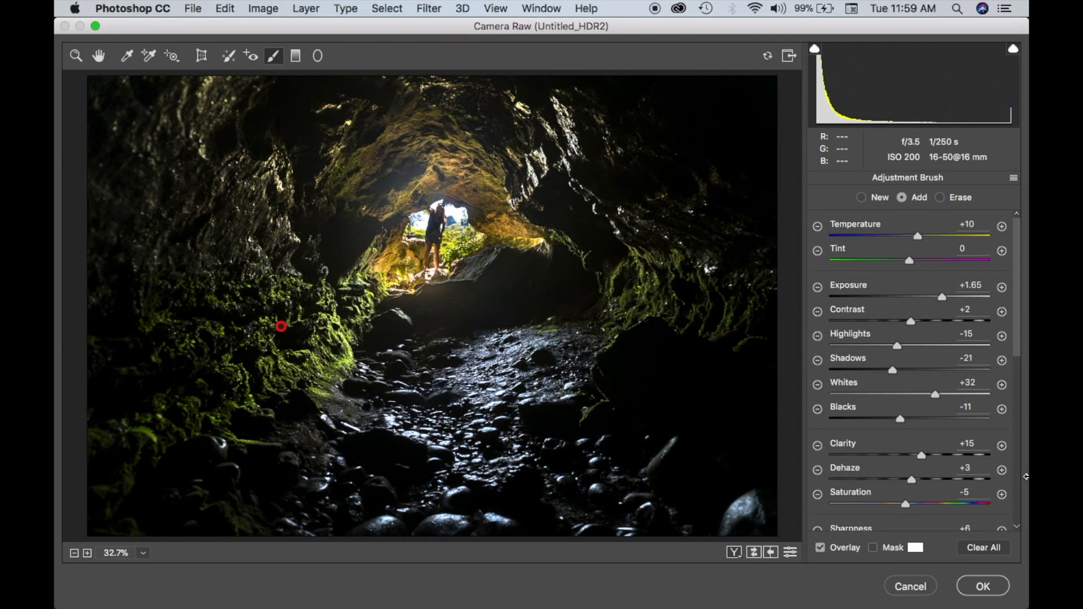
{"action": "key", "text": "h"}
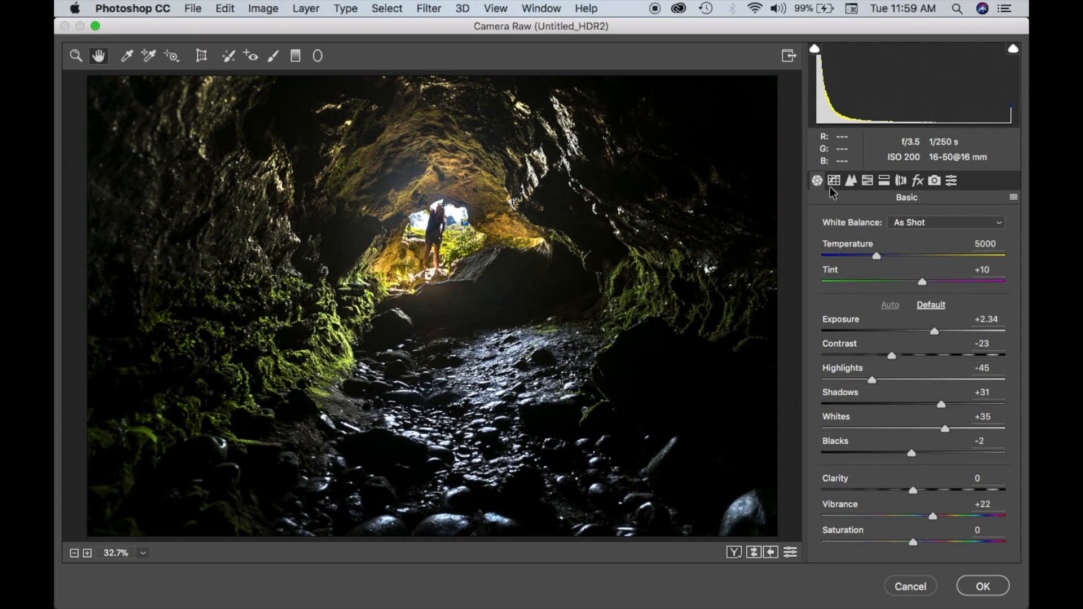
Apply Split Toning with highlights at Hue 279, Saturation 48 and shadows at Hue 216, Saturation 48.
{"action": "left_click", "coordinate": [851, 180]}
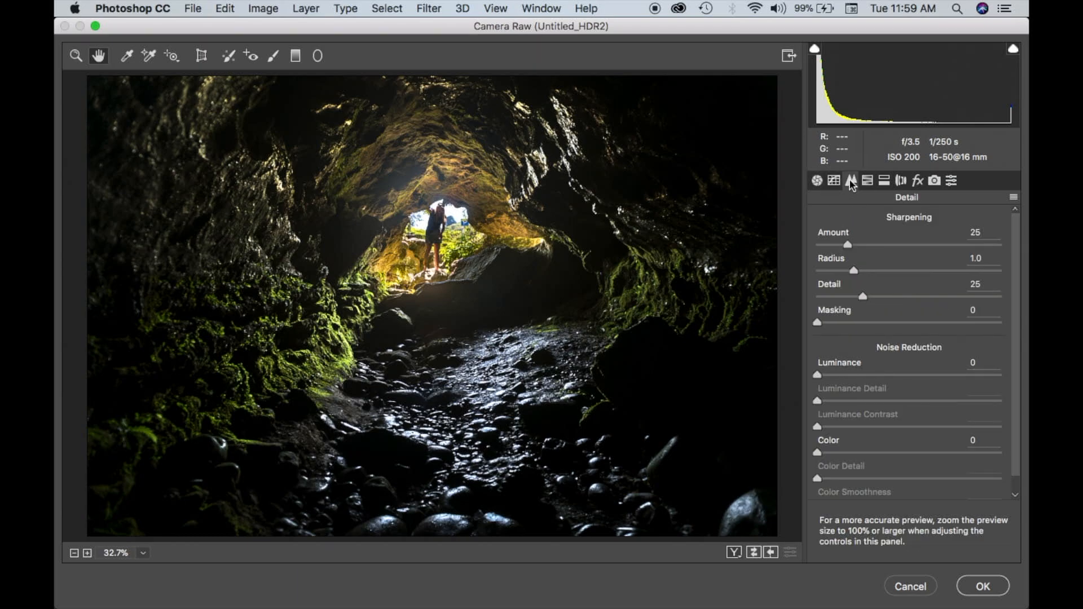
{"action": "left_click", "coordinate": [883, 181]}
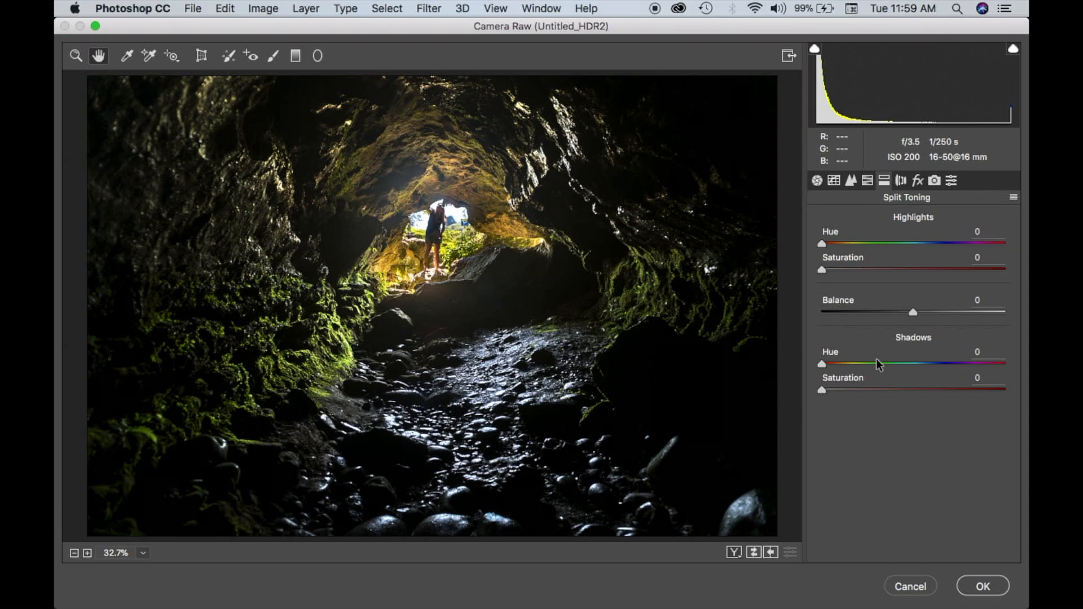
{"action": "left_click_drag", "start_coordinate": [824, 242], "coordinate": [973, 245]}
{"action": "left_click_drag", "start_coordinate": [820, 269], "coordinate": [885, 273]}
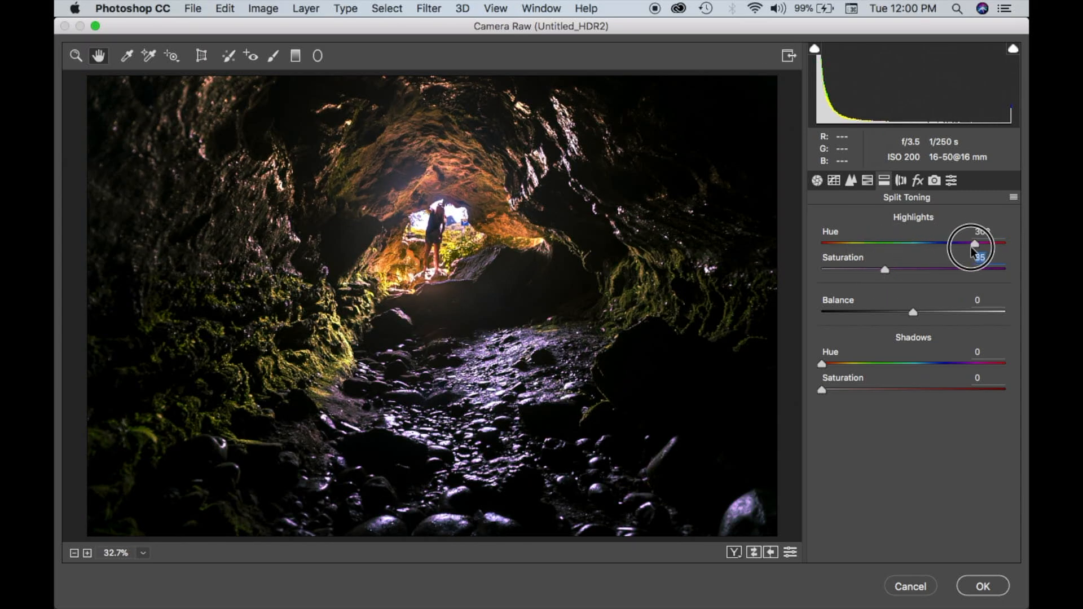
{"action": "left_click_drag", "start_coordinate": [970, 246], "coordinate": [962, 246]}
{"action": "left_click_drag", "start_coordinate": [884, 270], "coordinate": [892, 275]}
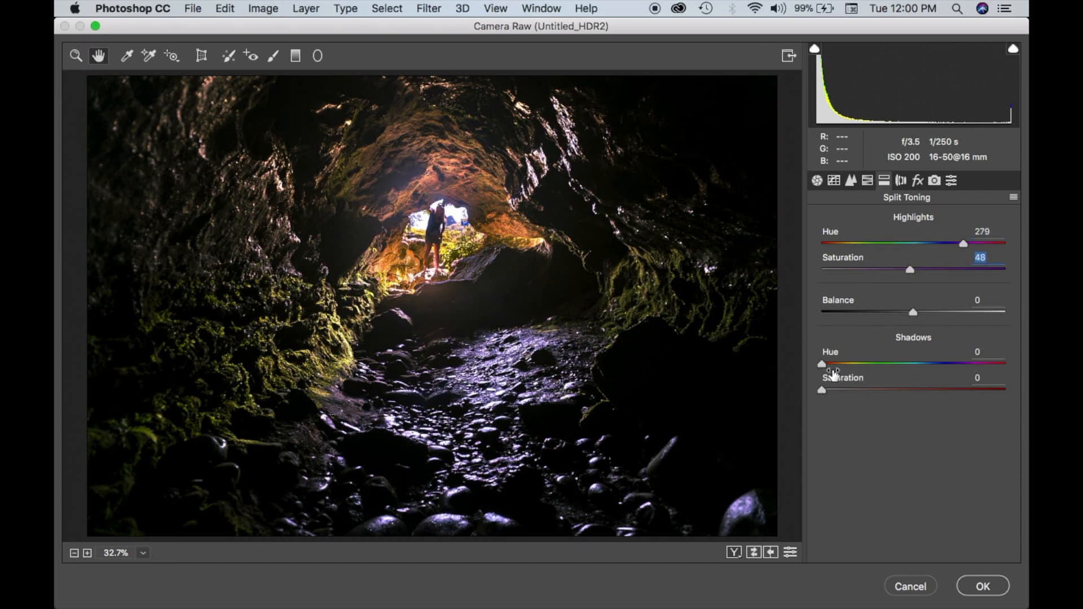
{"action": "left_click_drag", "start_coordinate": [843, 388], "coordinate": [937, 390]}
{"action": "left_click_drag", "start_coordinate": [822, 364], "coordinate": [909, 390]}
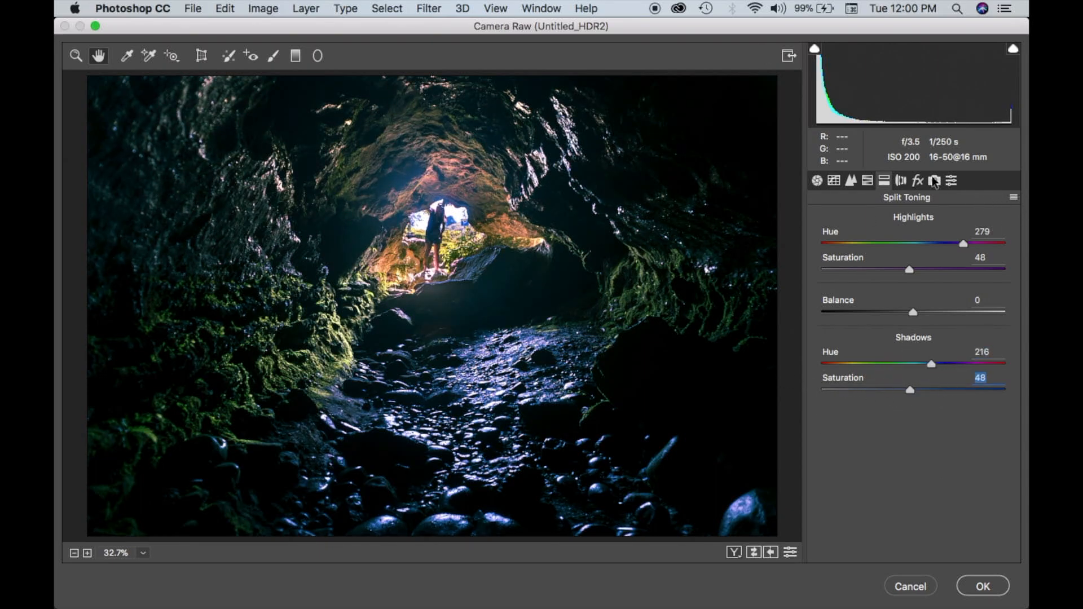
Commit the Camera Raw adjustments and open the toned HDR image as a document.
{"action": "left_click", "coordinate": [899, 181]}
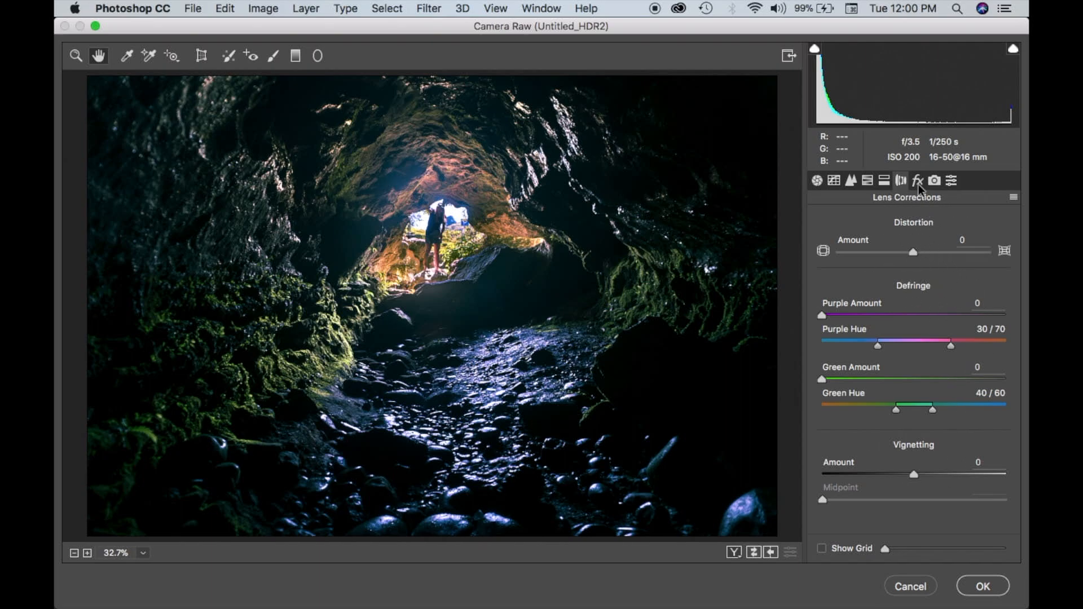
{"action": "left_click", "coordinate": [817, 180]}
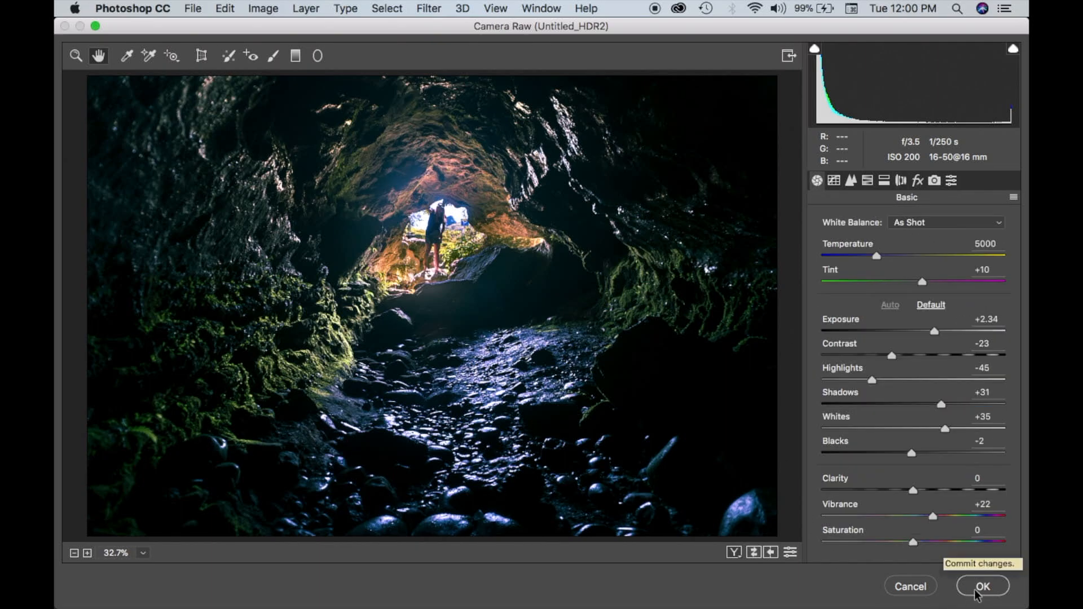
{"action": "left_click", "coordinate": [977, 587]}
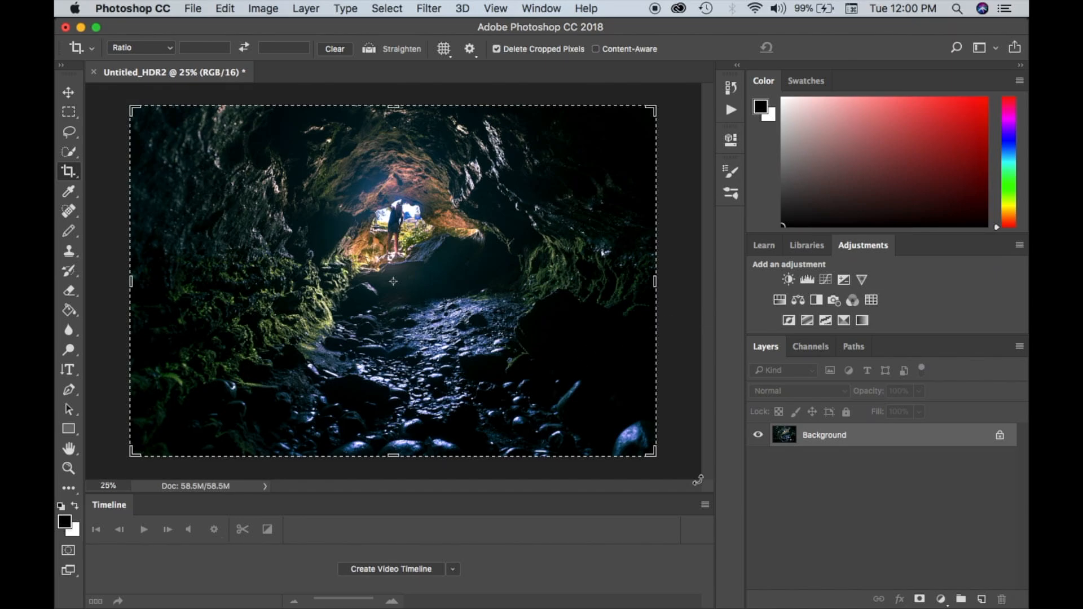
Close the crop frame around the toned cave image and start a new Merge to HDR Pro.
{"action": "left_click", "coordinate": [681, 399]}
{"action": "key", "text": "Return"}
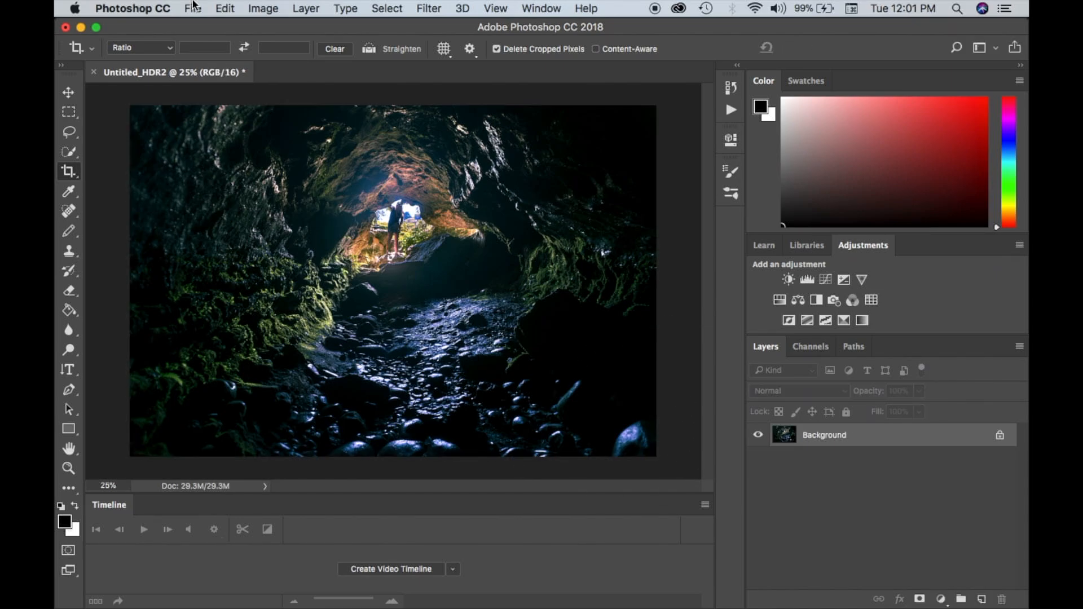
{"action": "left_click", "coordinate": [194, 7]}
{"action": "mouse_move", "coordinate": [289, 340]}
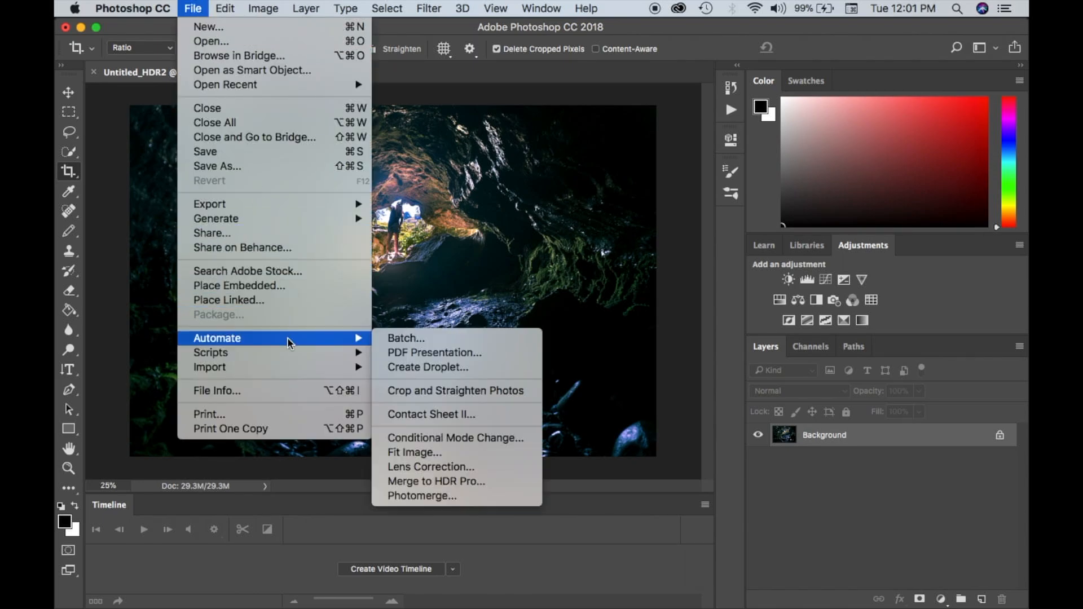
{"action": "left_click", "coordinate": [440, 482]}
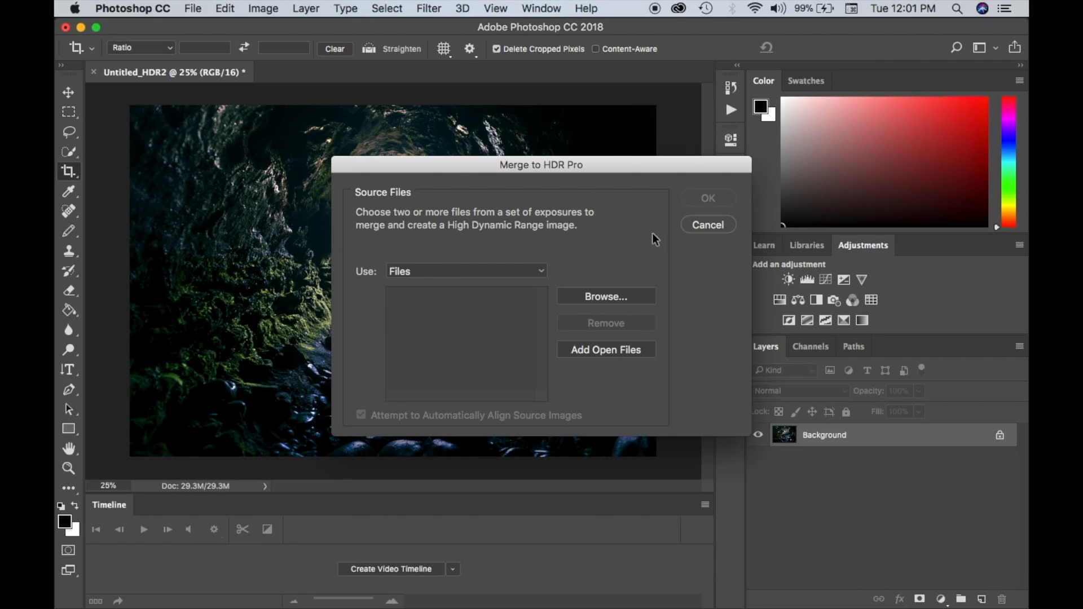
Load all nine exposures, 1.ARW to 9.ARW, from the Forest folder in HDR and merge them.
{"action": "left_click", "coordinate": [589, 299]}
{"action": "left_click", "coordinate": [597, 223]}
{"action": "left_click", "coordinate": [597, 235]}
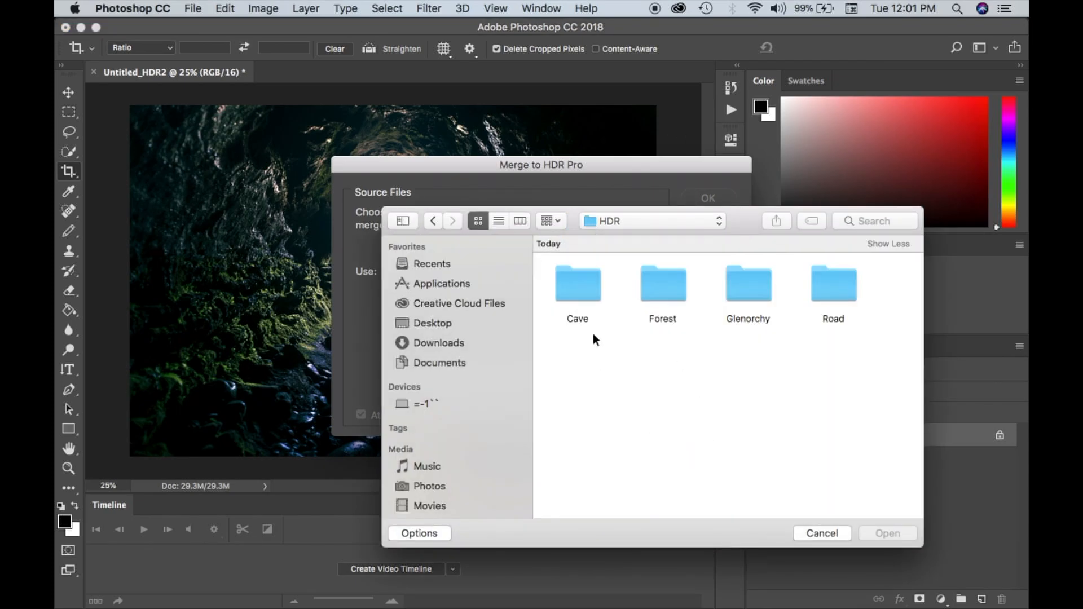
{"action": "double_click", "coordinate": [667, 304]}
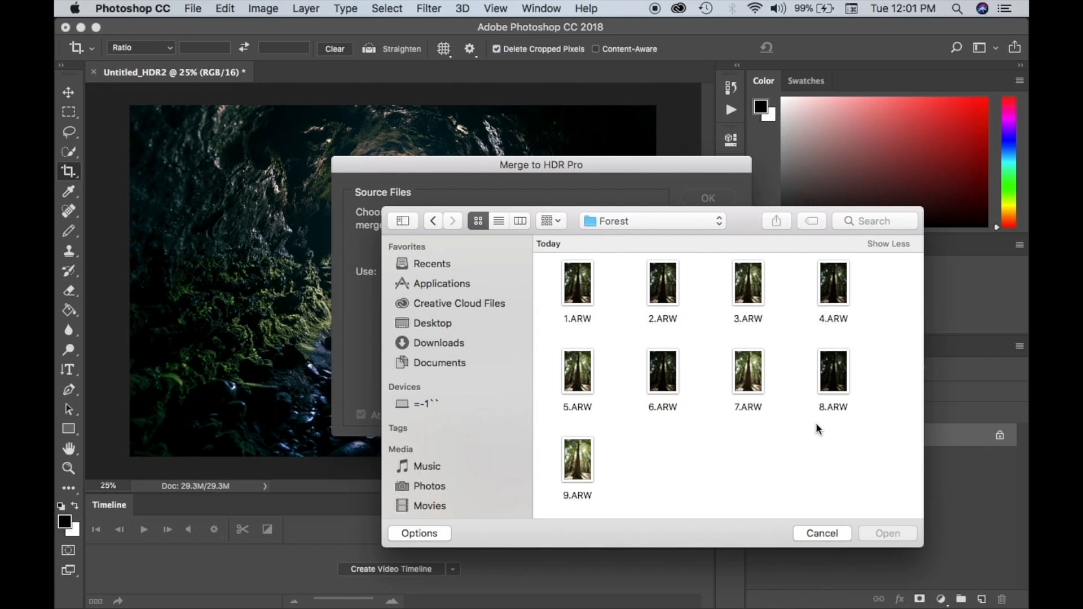
{"action": "key", "text": "super+a"}
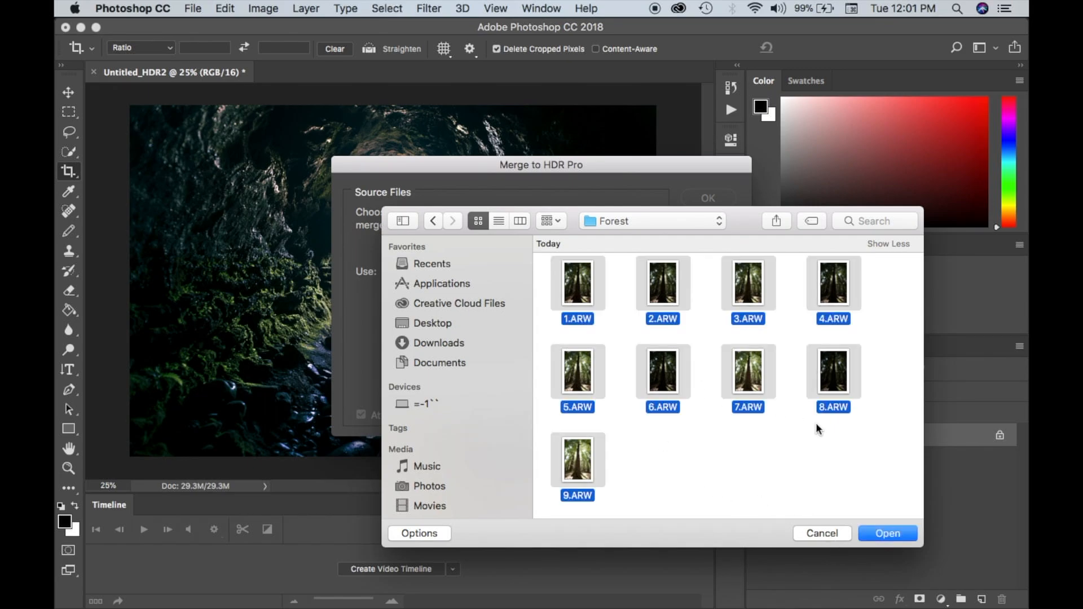
{"action": "left_click", "coordinate": [876, 533]}
{"action": "left_click", "coordinate": [686, 194]}
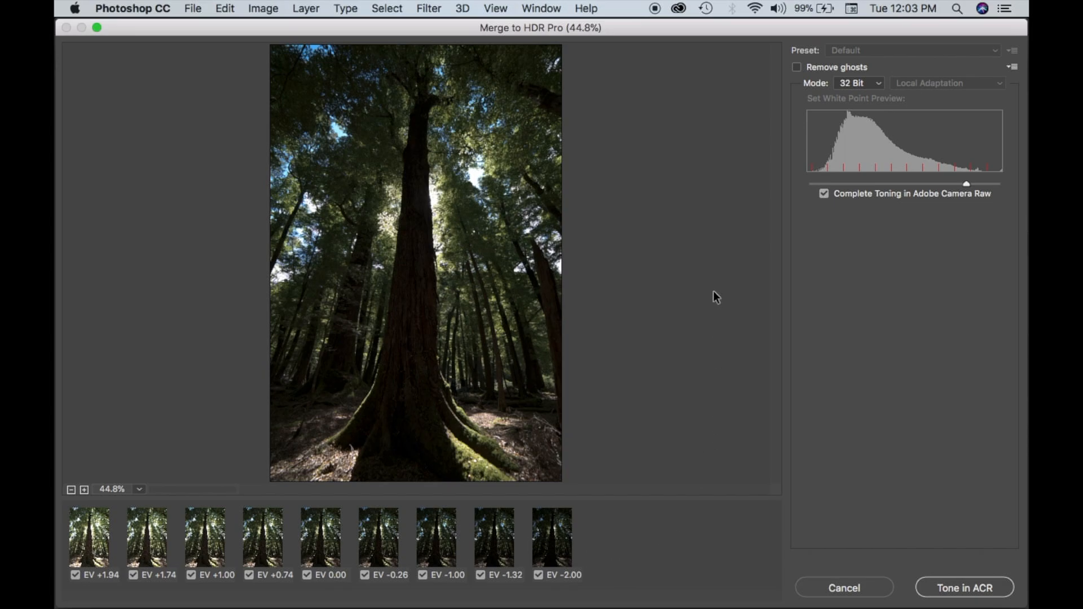
Take the merged forest image into Camera Raw for toning, apply Auto tone and set Highlights to -58.
{"action": "left_click", "coordinate": [949, 588]}
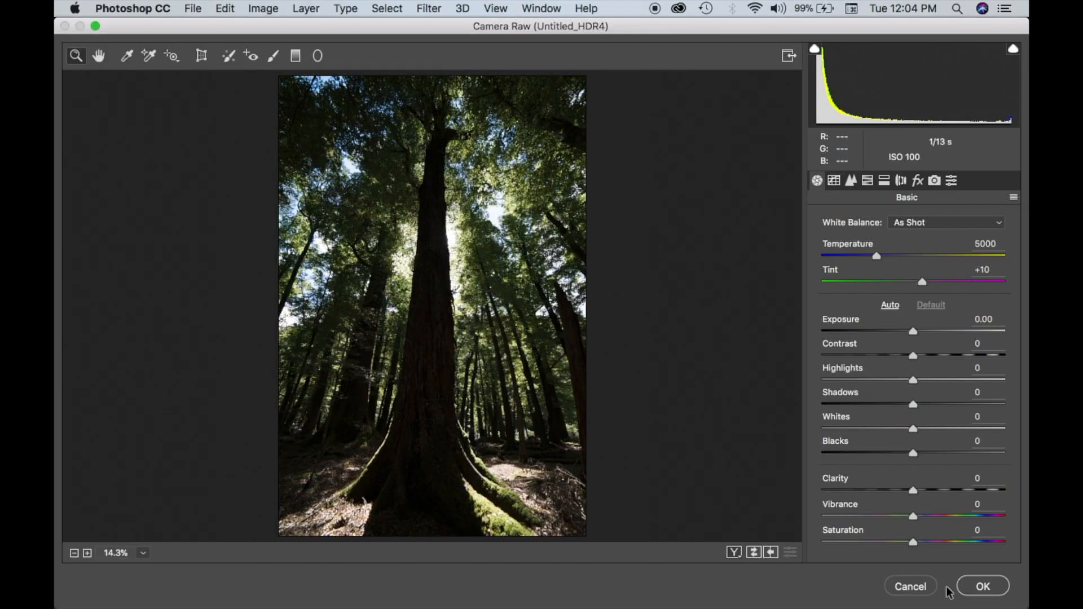
{"action": "left_click", "coordinate": [891, 306]}
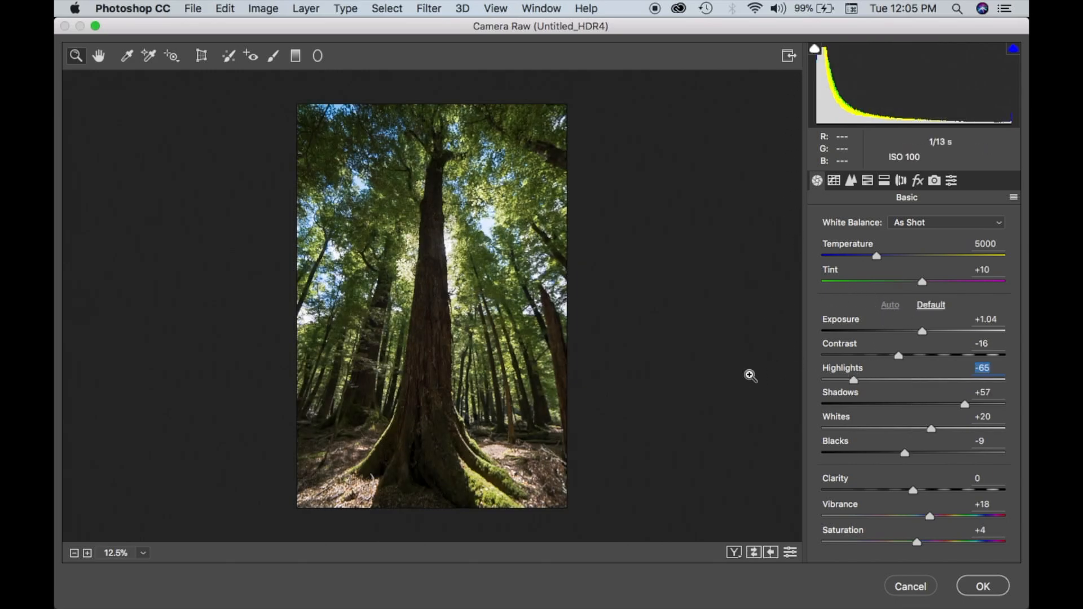
{"action": "mouse_move", "coordinate": [855, 381]}
{"action": "left_mouse_down"}
{"action": "mouse_move", "coordinate": [898, 379]}
{"action": "mouse_move", "coordinate": [860, 381]}
{"action": "left_mouse_up"}
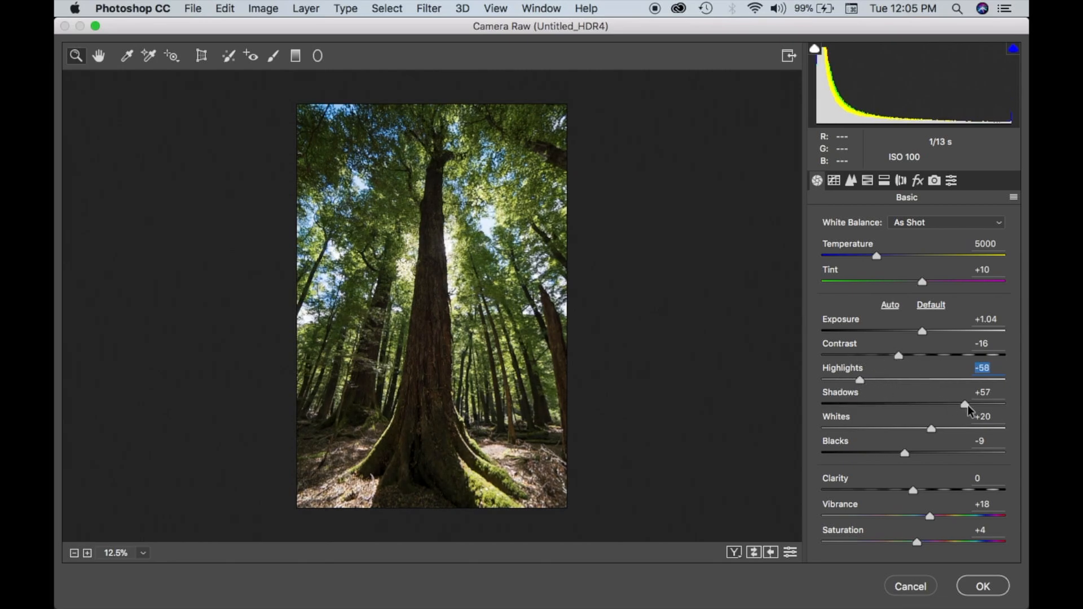
Brighten the forest floor with a Graduated Filter running from below the image up to mid-trunk, raising its Exposure.
{"action": "left_click", "coordinate": [295, 56]}
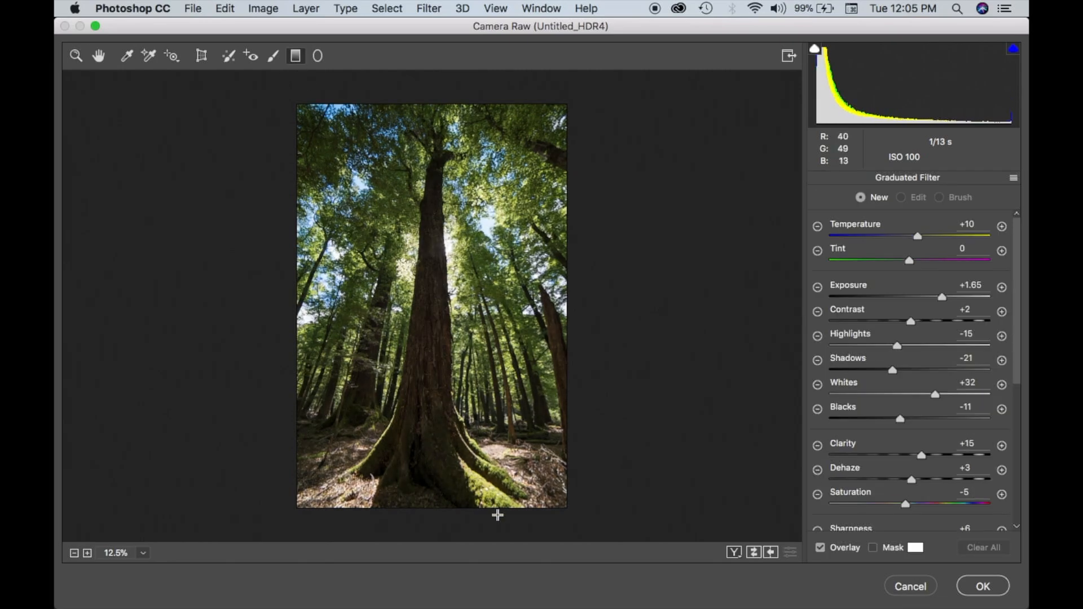
{"action": "left_click_drag", "start_coordinate": [443, 530], "coordinate": [443, 324]}
{"action": "left_click_drag", "start_coordinate": [936, 296], "coordinate": [967, 295]}
{"action": "key", "text": "h"}
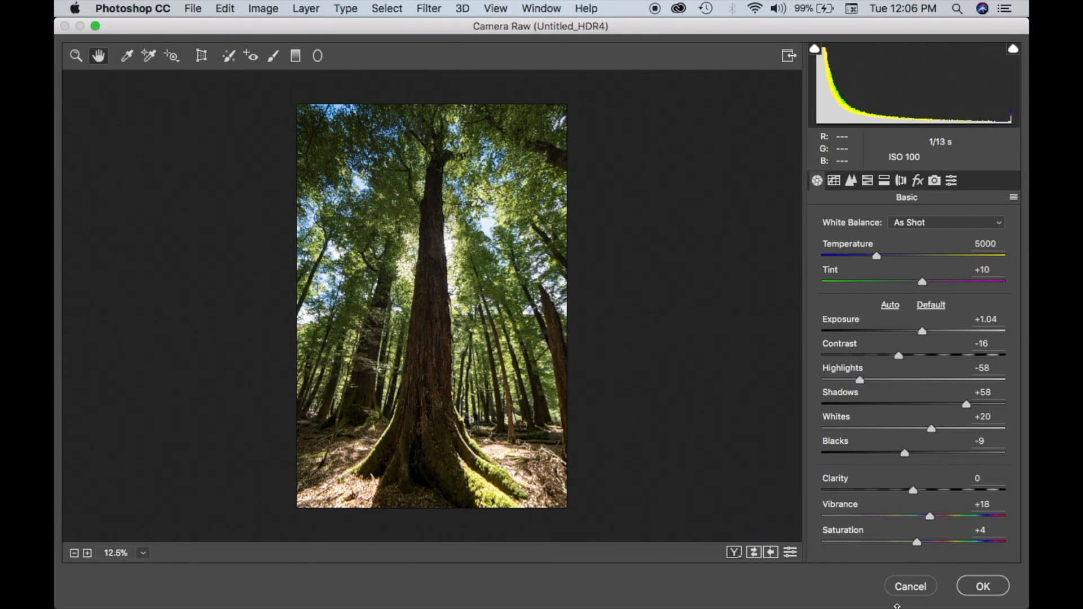